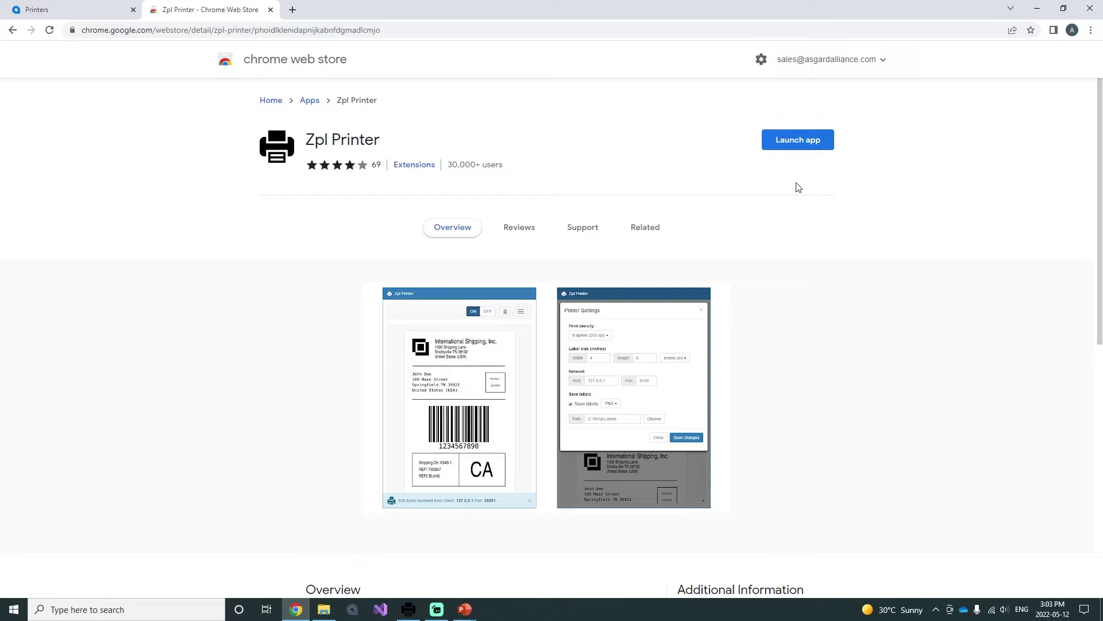
- Launch Zpl Printer and show its settings: 203 dpi, 4×6-inch labels, host 127.0.0.1, port 9100
click(792, 153)
drag(607, 101, 900, 123)
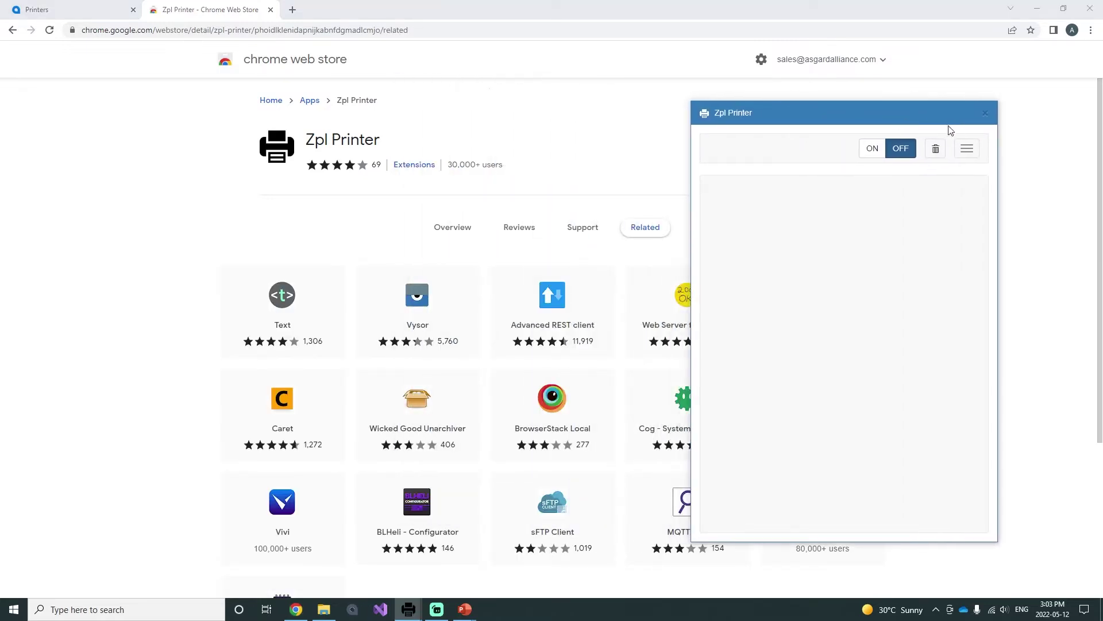
click(969, 151)
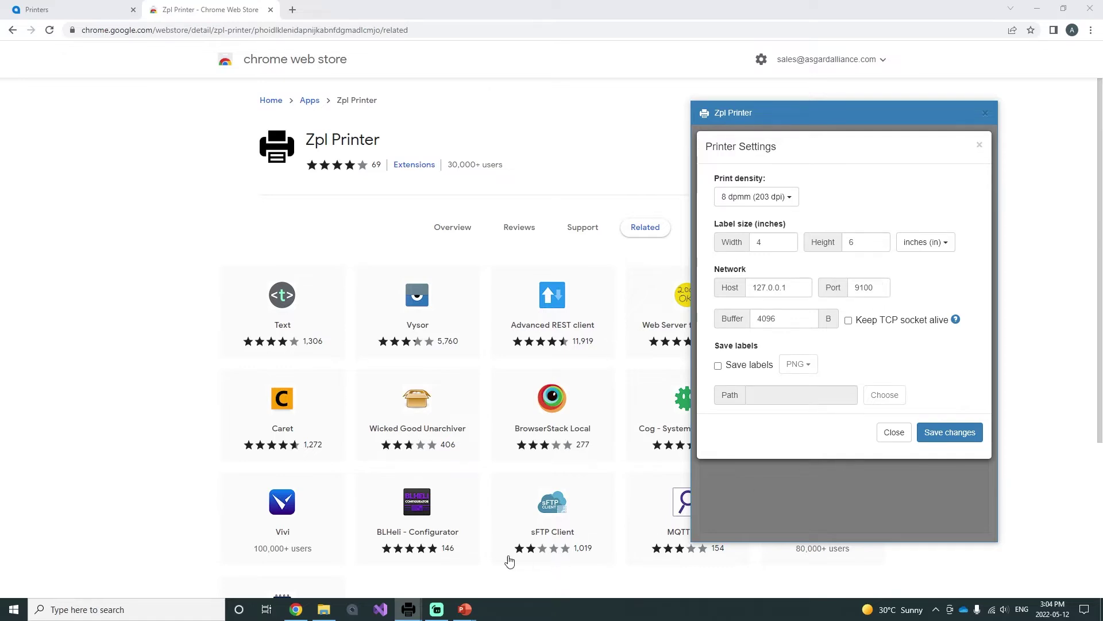
click(13, 608)
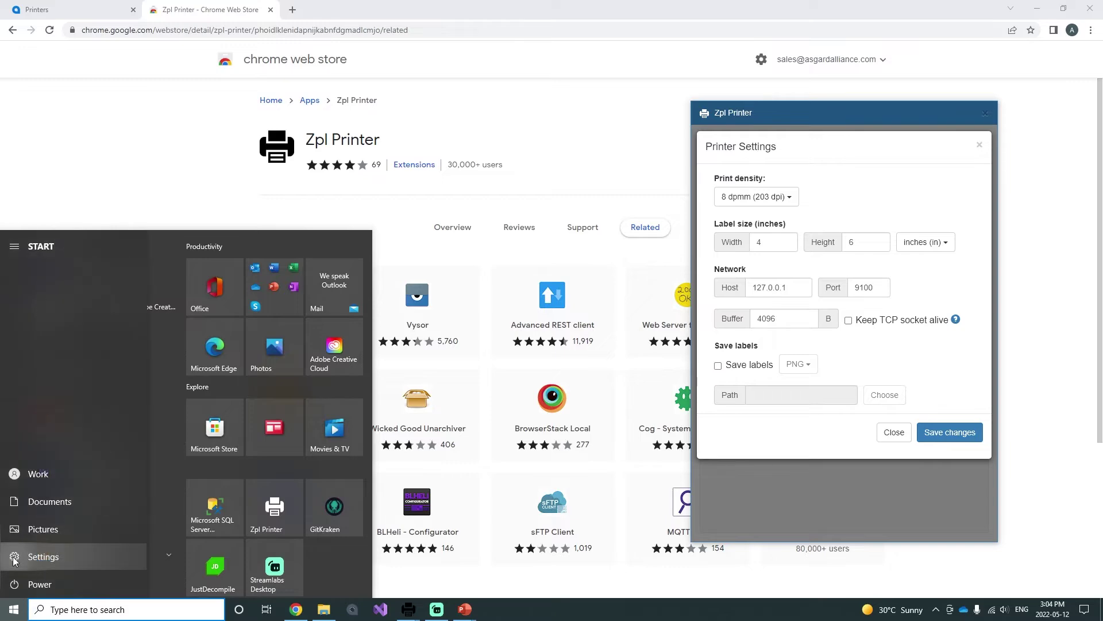
- From Printers & scanners, add an unlisted printer by TCP/IP address and reach the hostname page
click(14, 557)
click(279, 225)
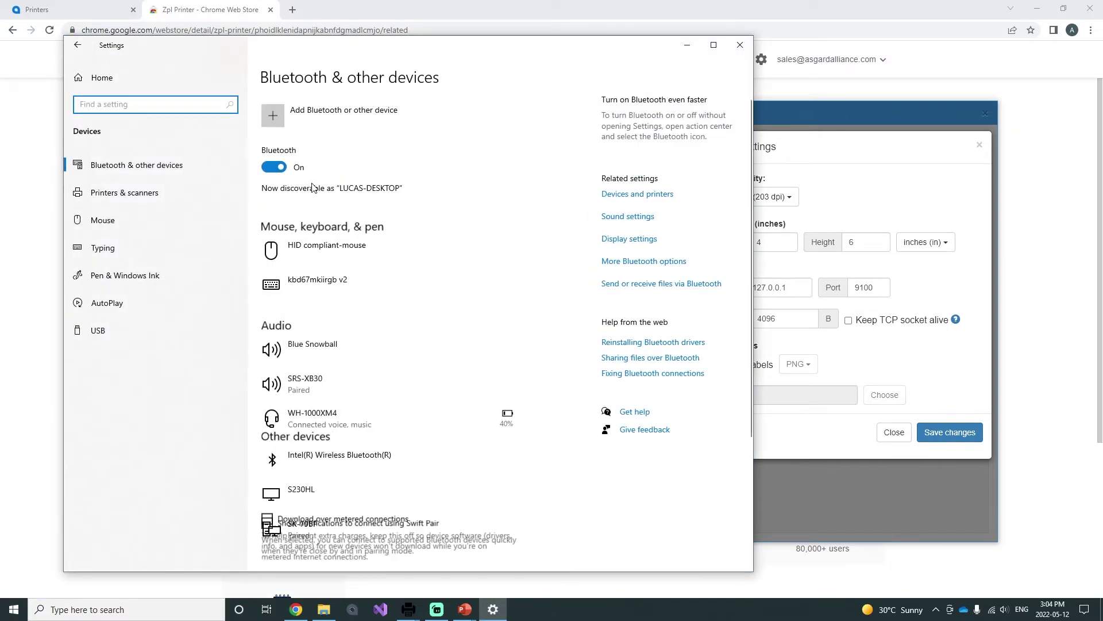
click(201, 192)
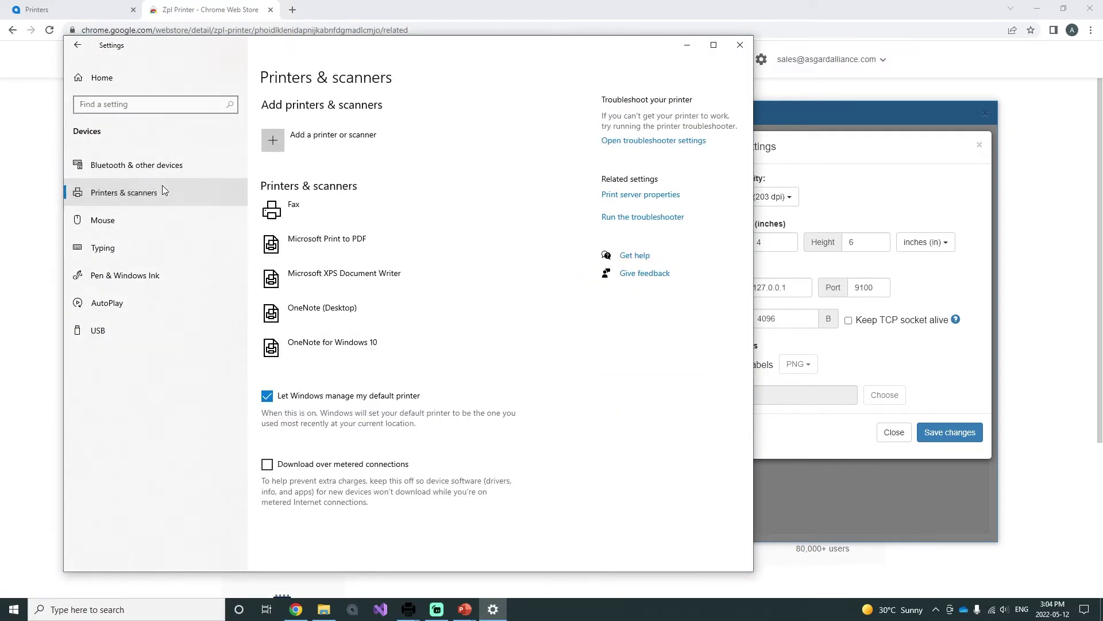
click(374, 138)
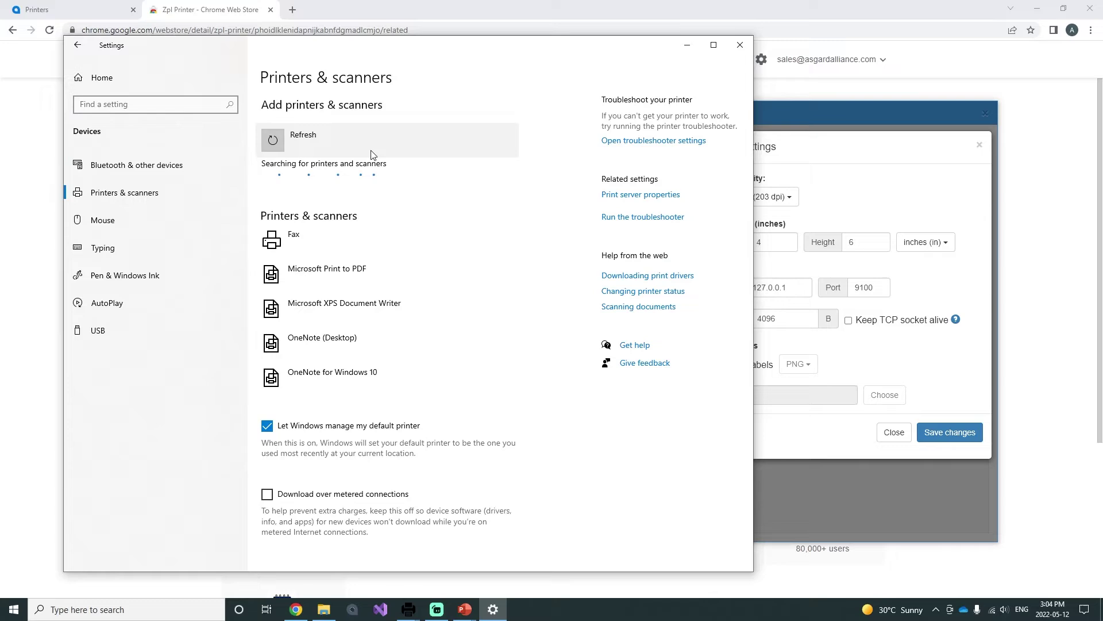
click(340, 202)
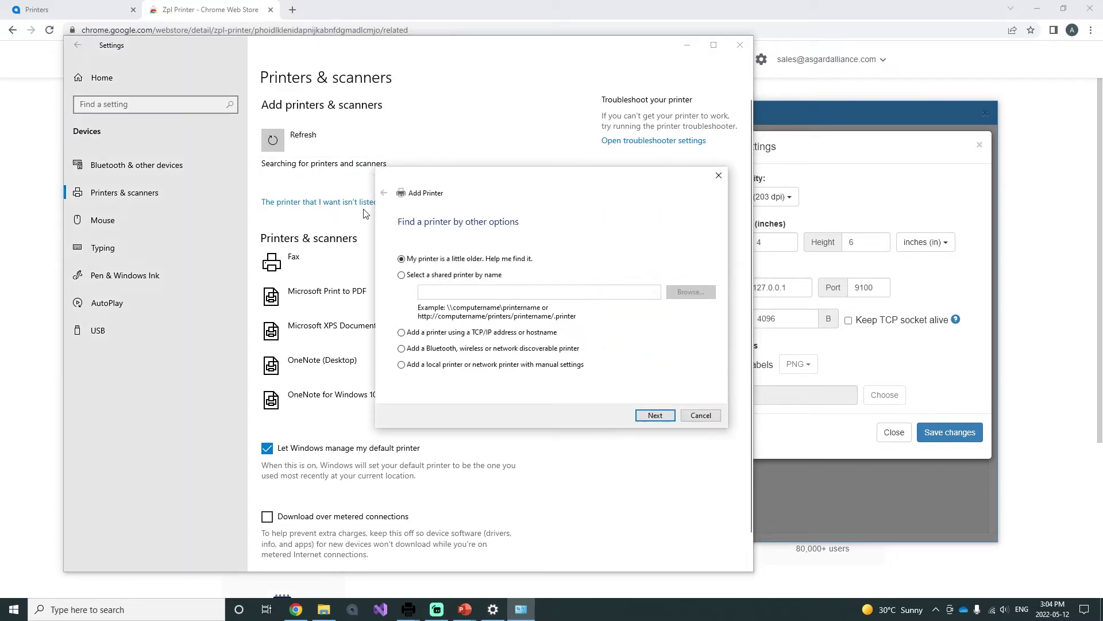
click(401, 333)
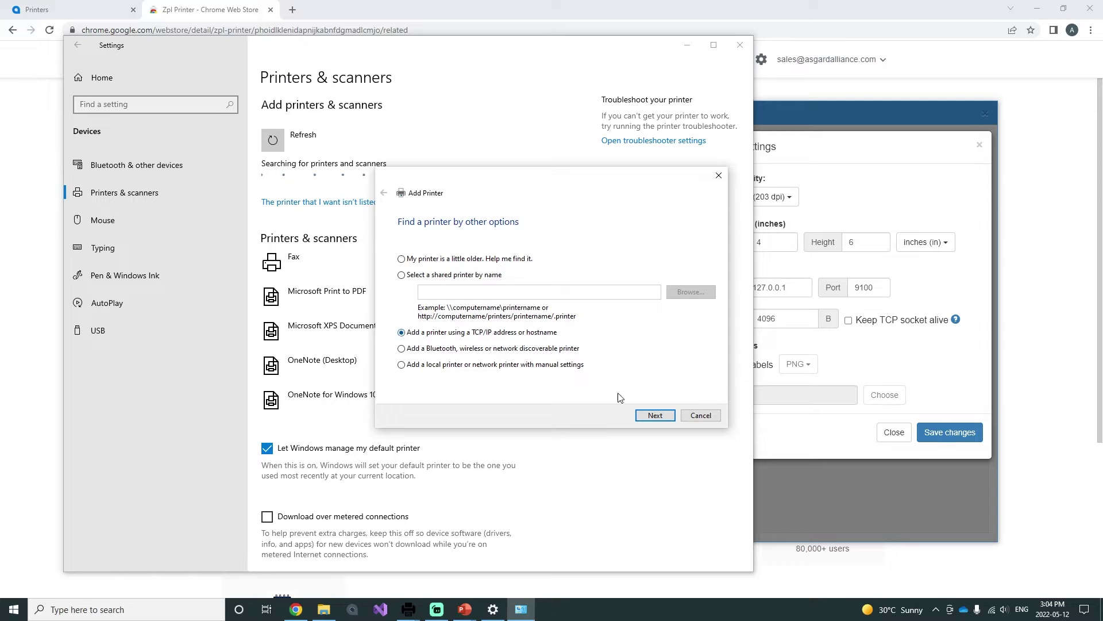
click(668, 419)
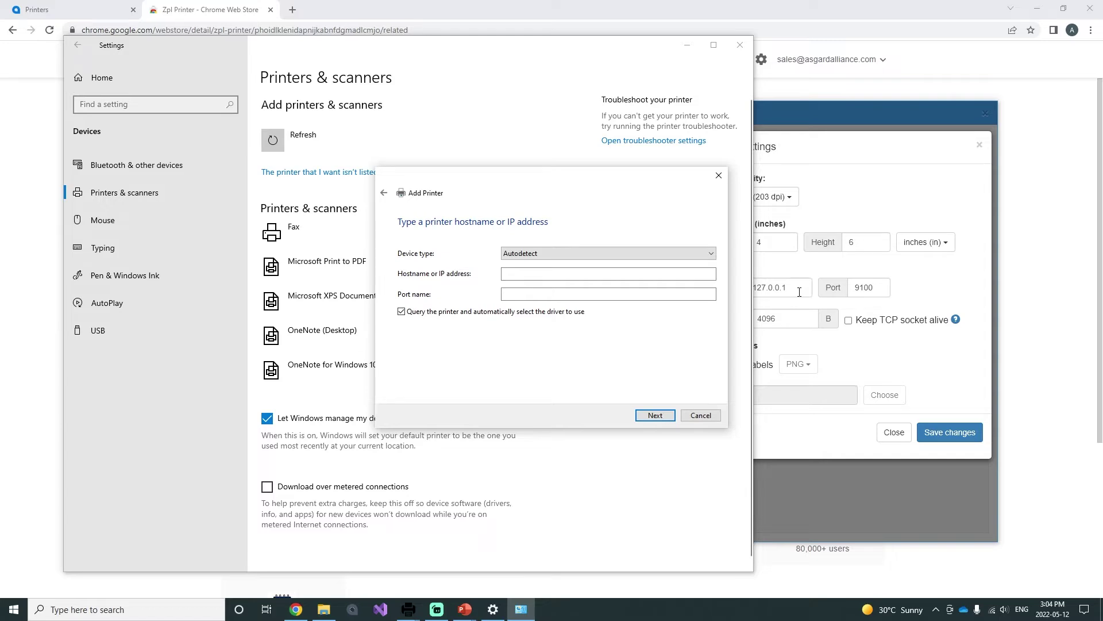
- Enter hostname 127.0.0.1, copied from Zpl Printer, with port name 9001 and continue
click(799, 292)
double_click(800, 292)
key(ctrl+c)
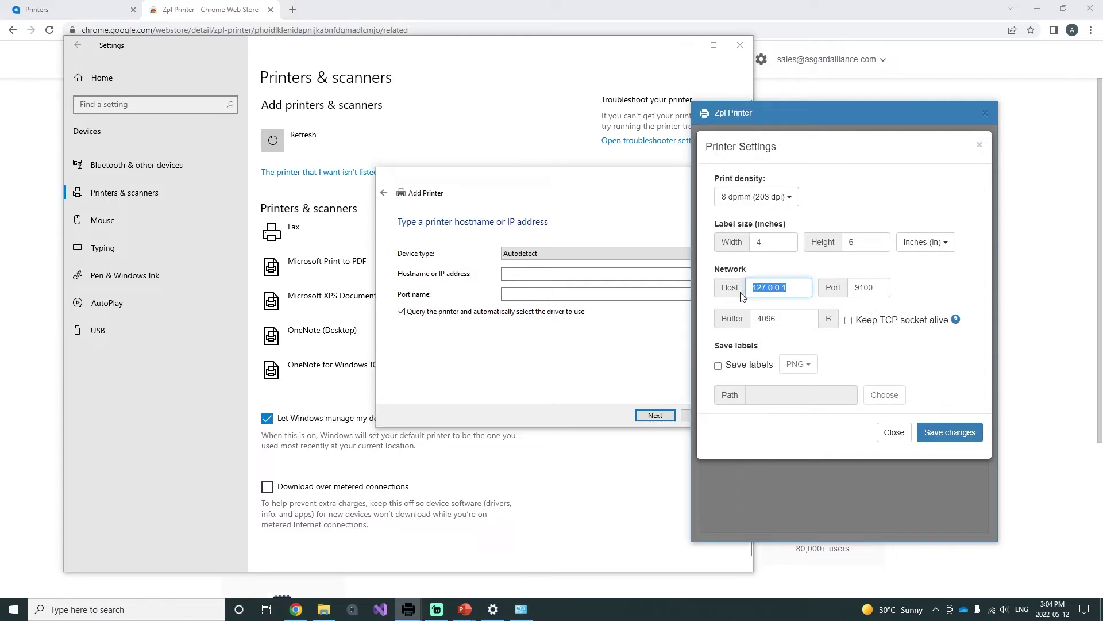
click(602, 275)
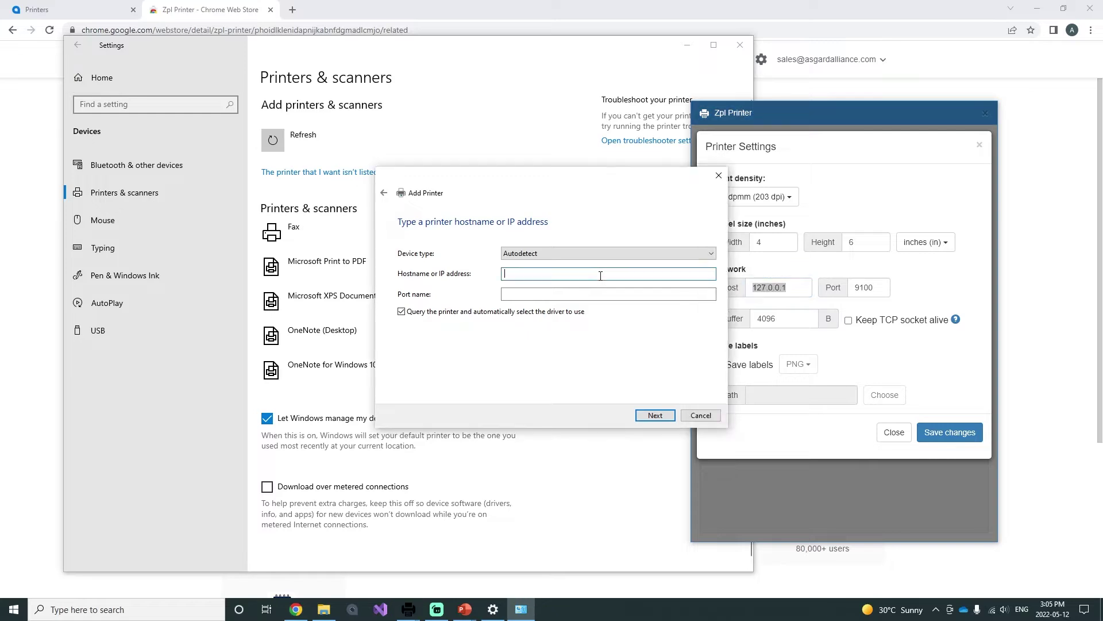
key(ctrl+v)
double_click(596, 293)
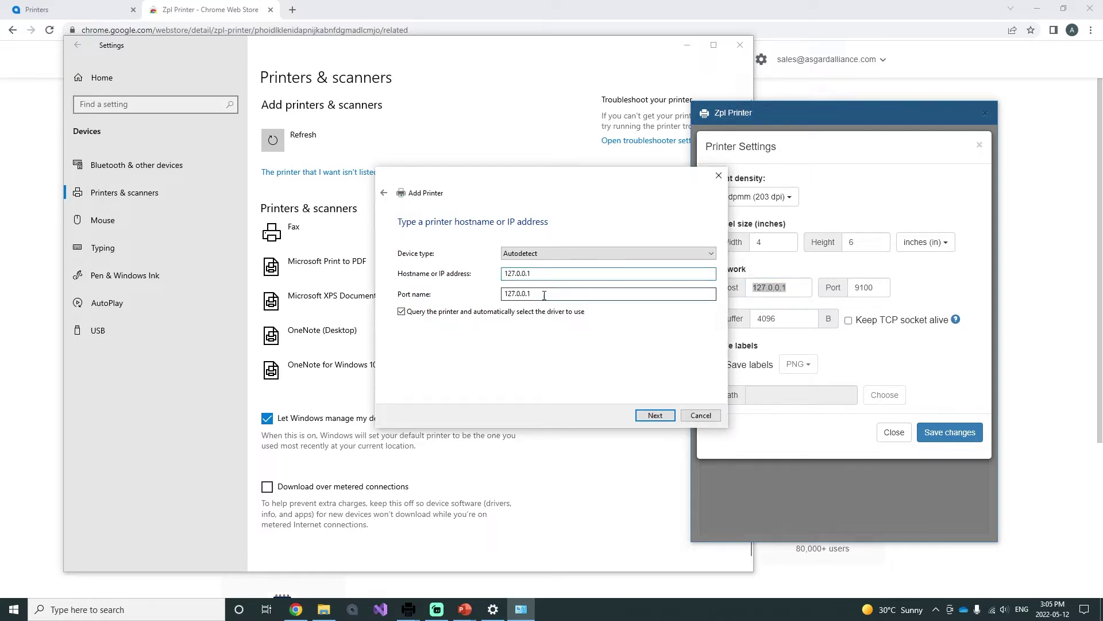
text(9001)
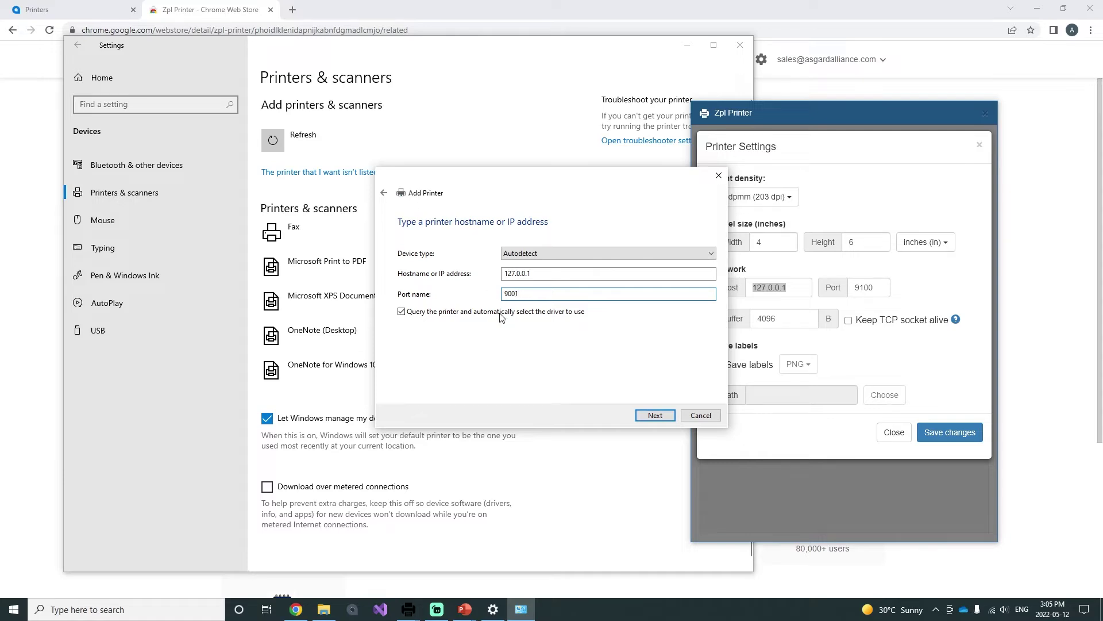
click(654, 415)
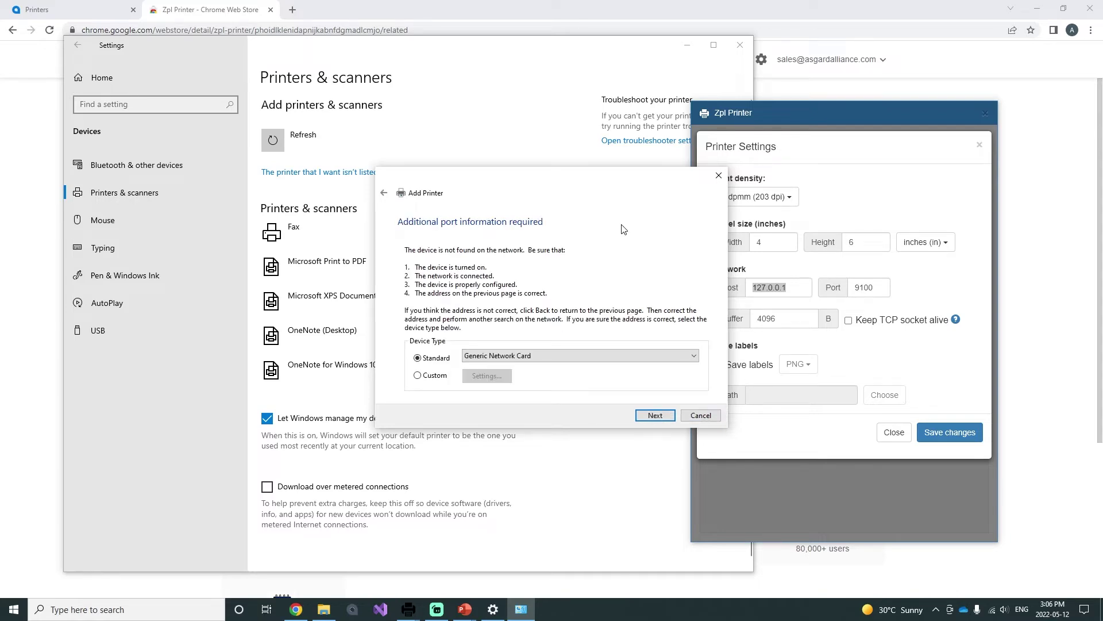
- Use a Custom device type with a Raw port on 9100 and continue to driver selection
click(431, 379)
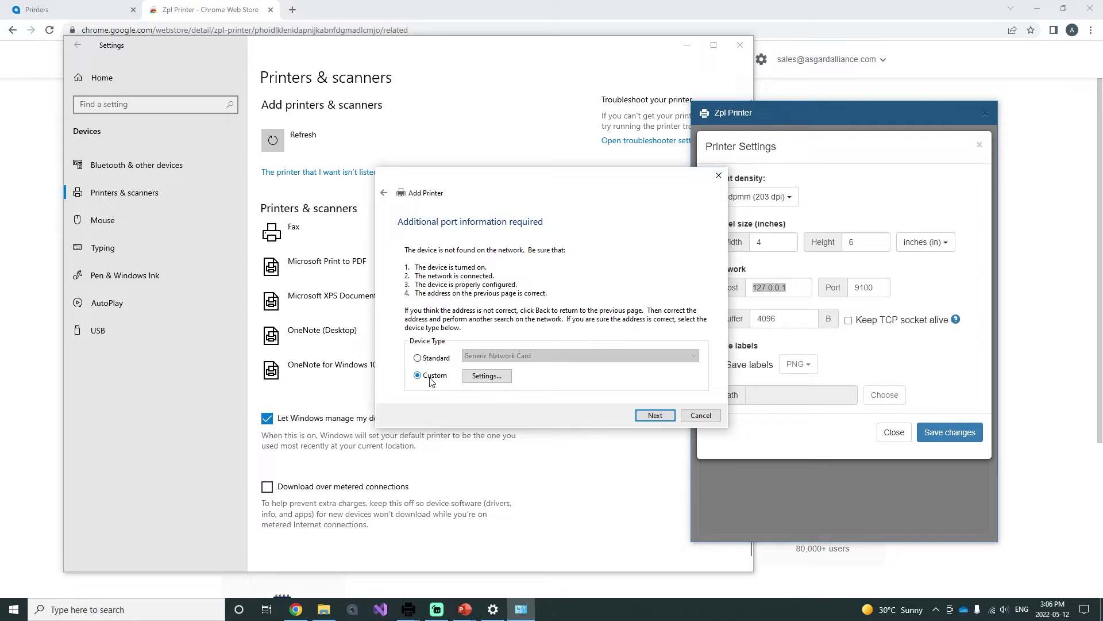
click(488, 380)
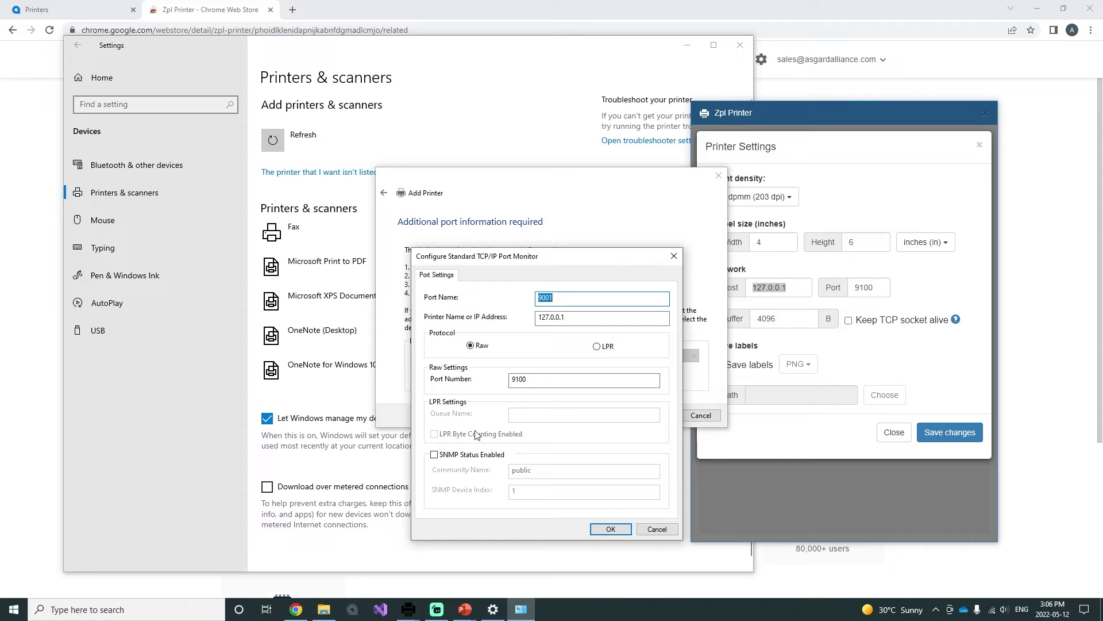
click(605, 531)
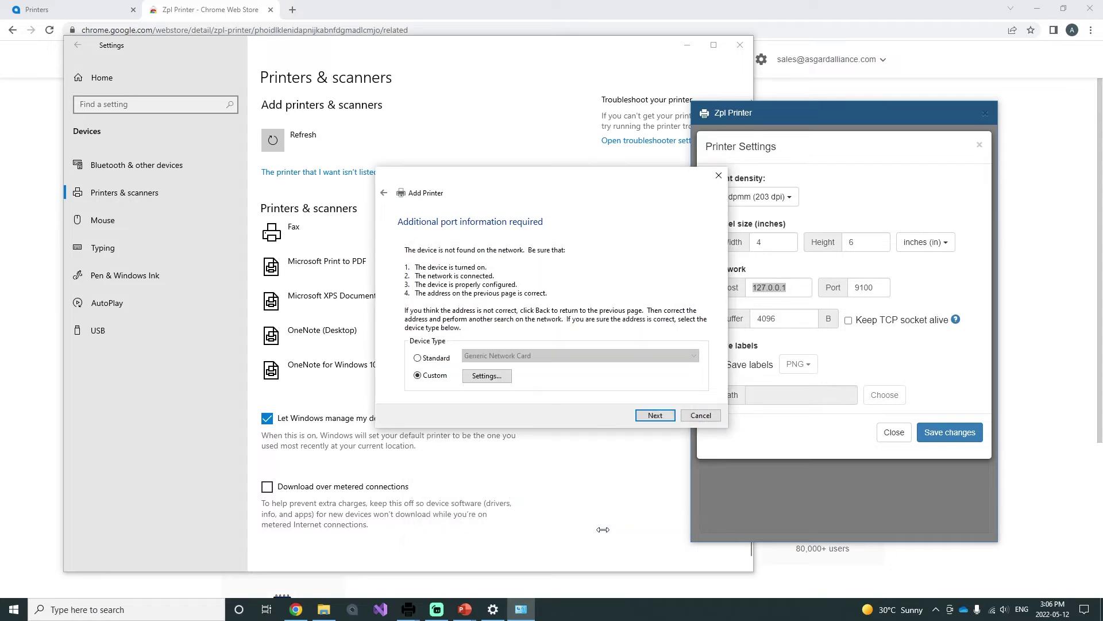
click(655, 416)
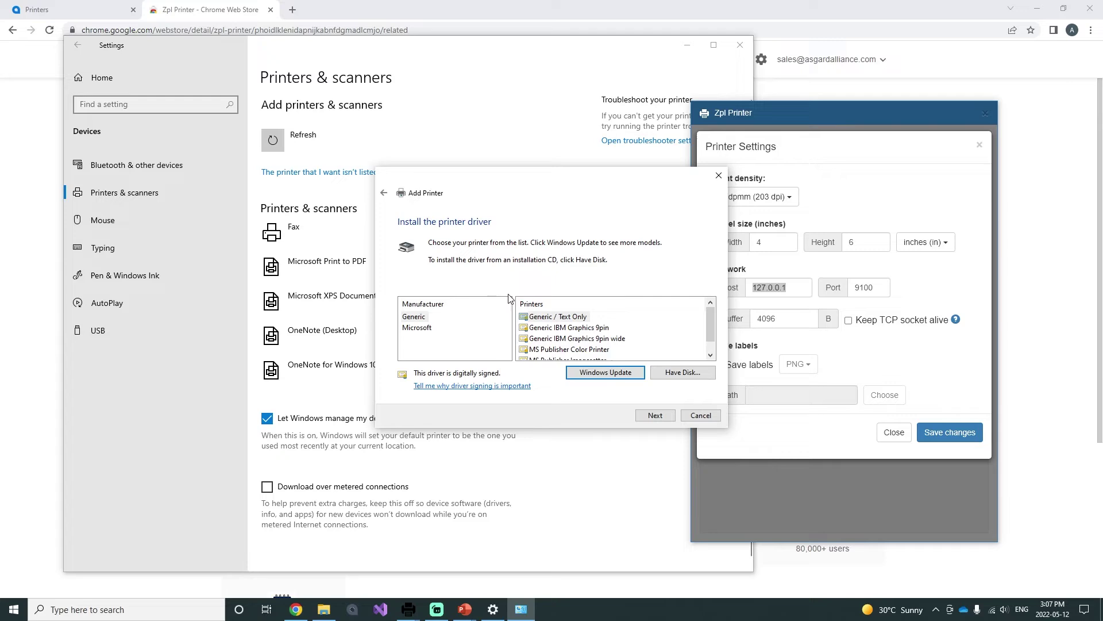
- Choose the Generic / Text Only driver, keeping the driver already installed
click(546, 320)
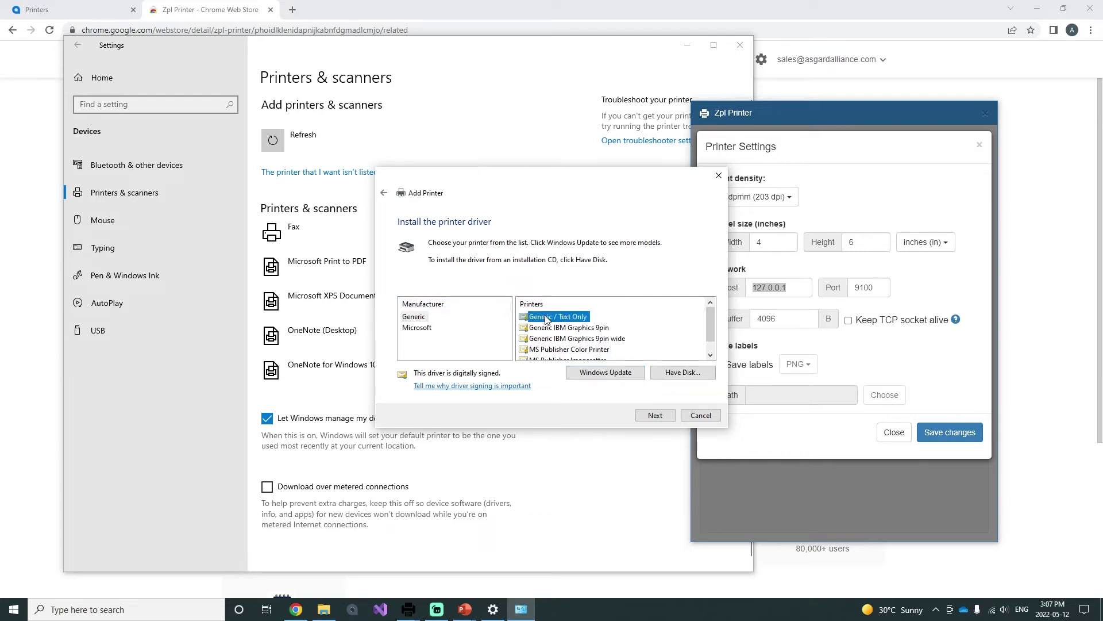
click(654, 417)
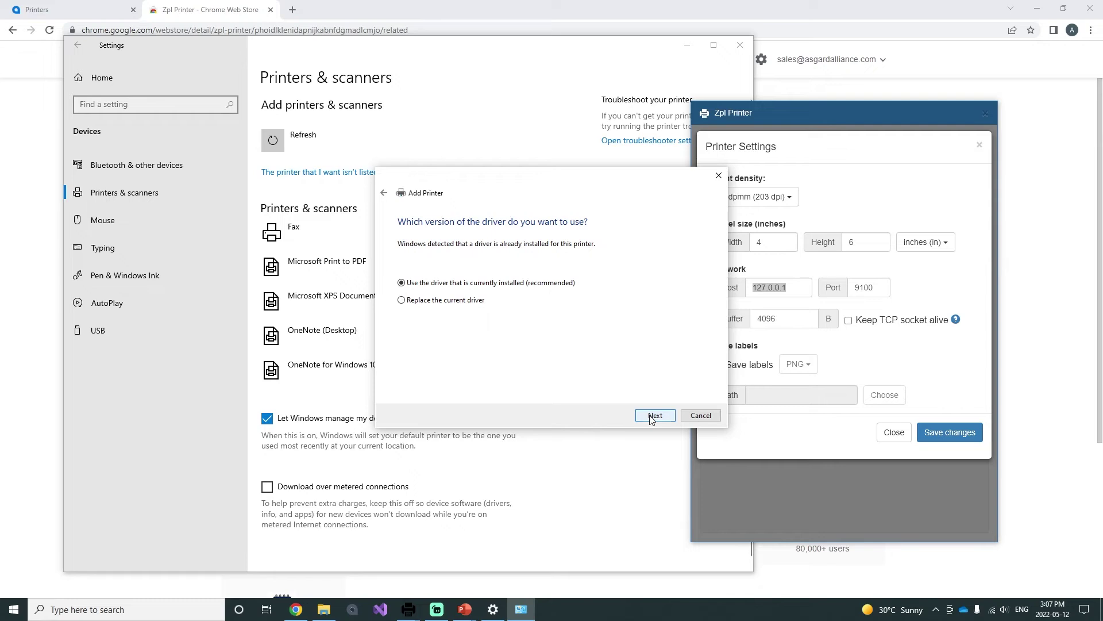
click(651, 418)
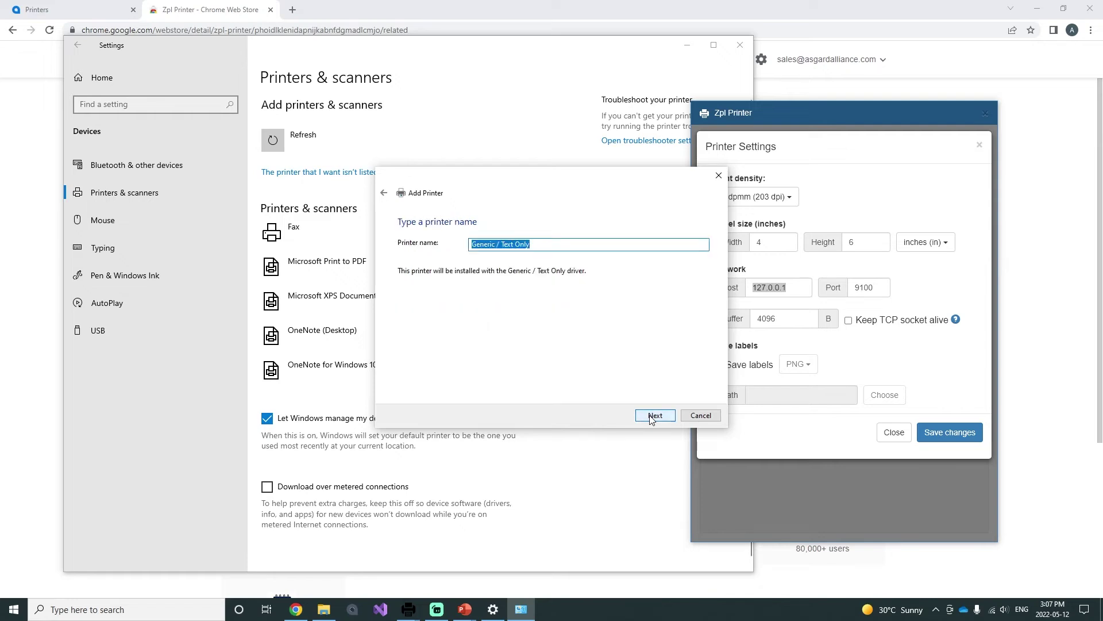
- Name the printer LVIRTUALZPL, share it under that name, and finish the wizard
text(LVIRTUALZPL)
click(639, 416)
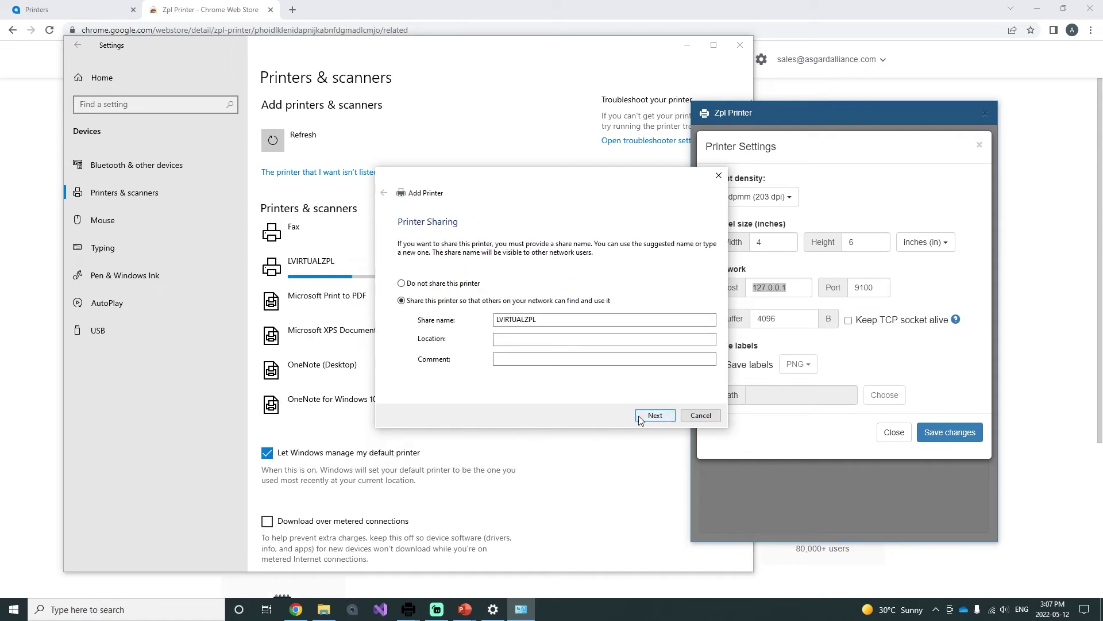
click(639, 415)
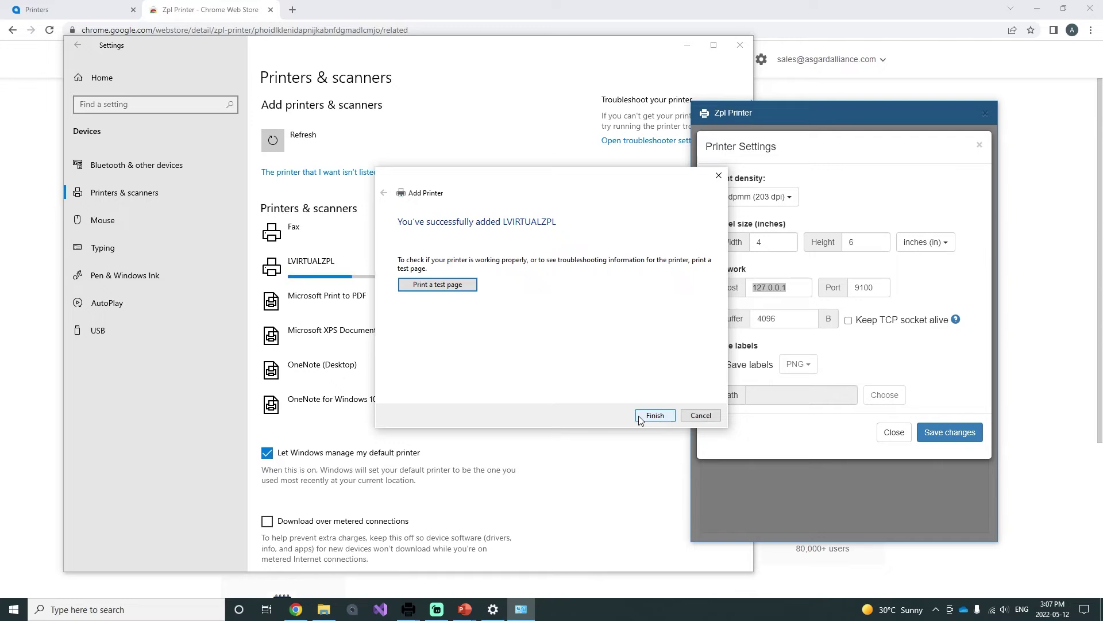
click(640, 416)
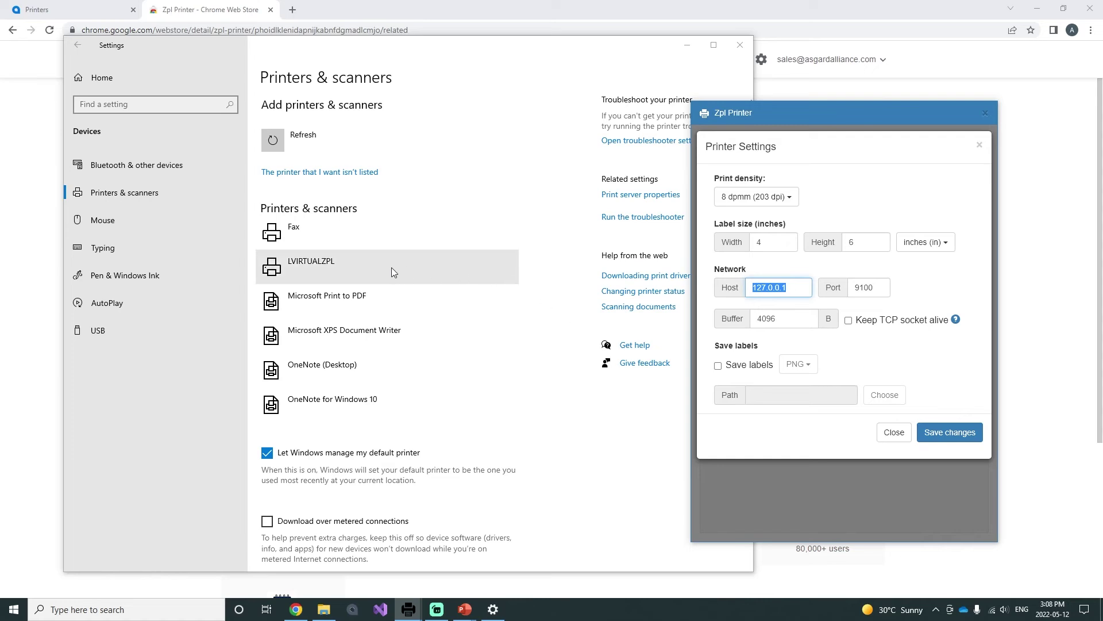
- Verify in LVIRTUALZPL's properties that it uses port 9001 and the Generic / Text Only driver
click(391, 268)
click(399, 303)
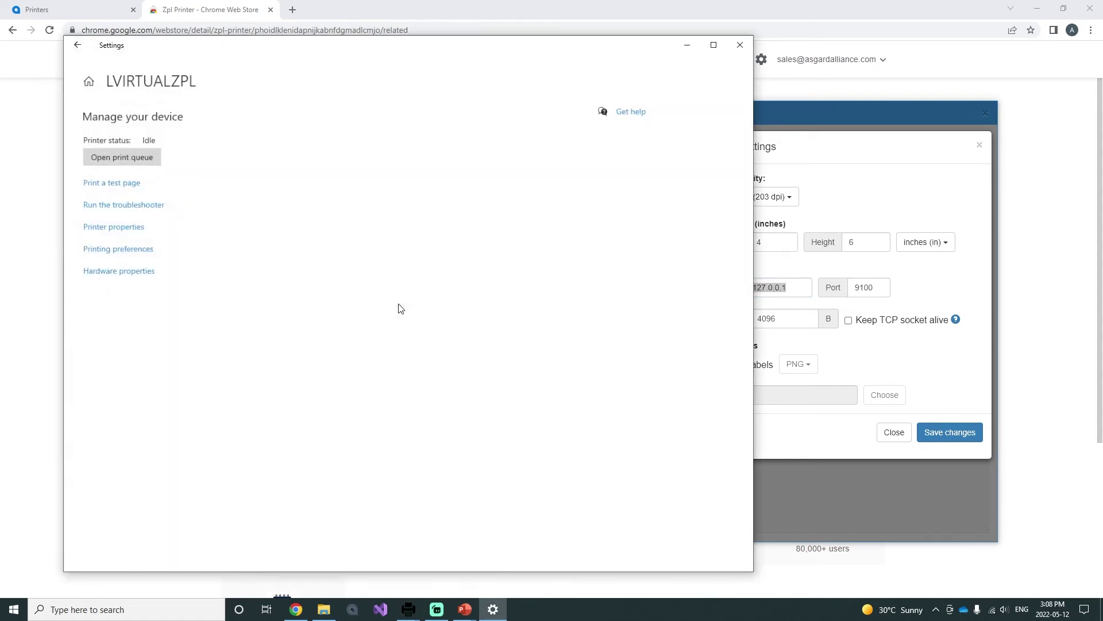
click(127, 227)
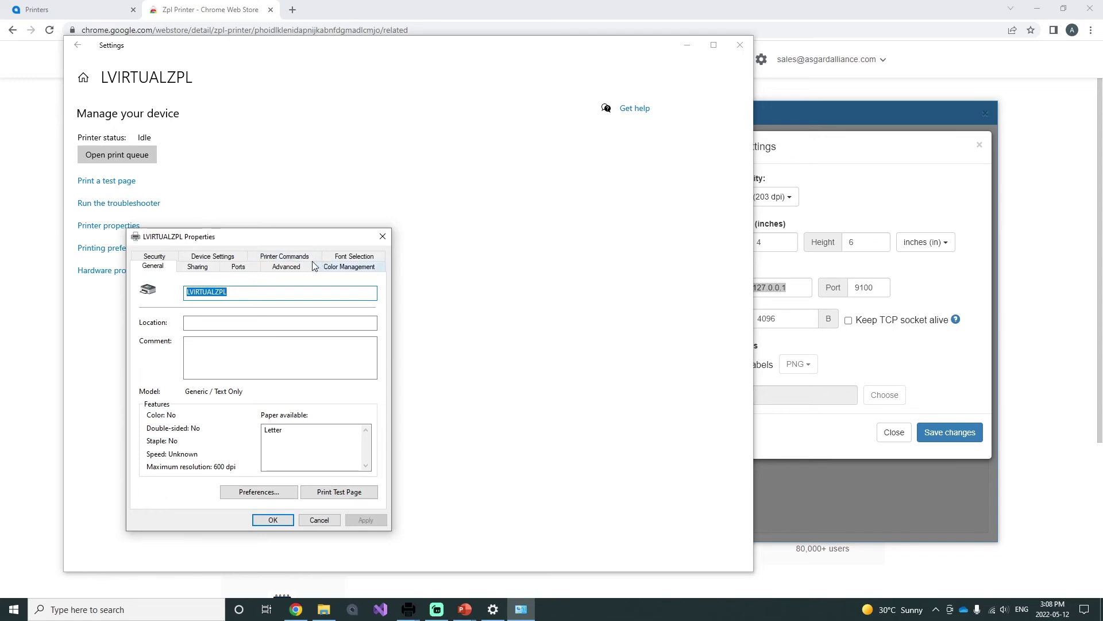
click(238, 269)
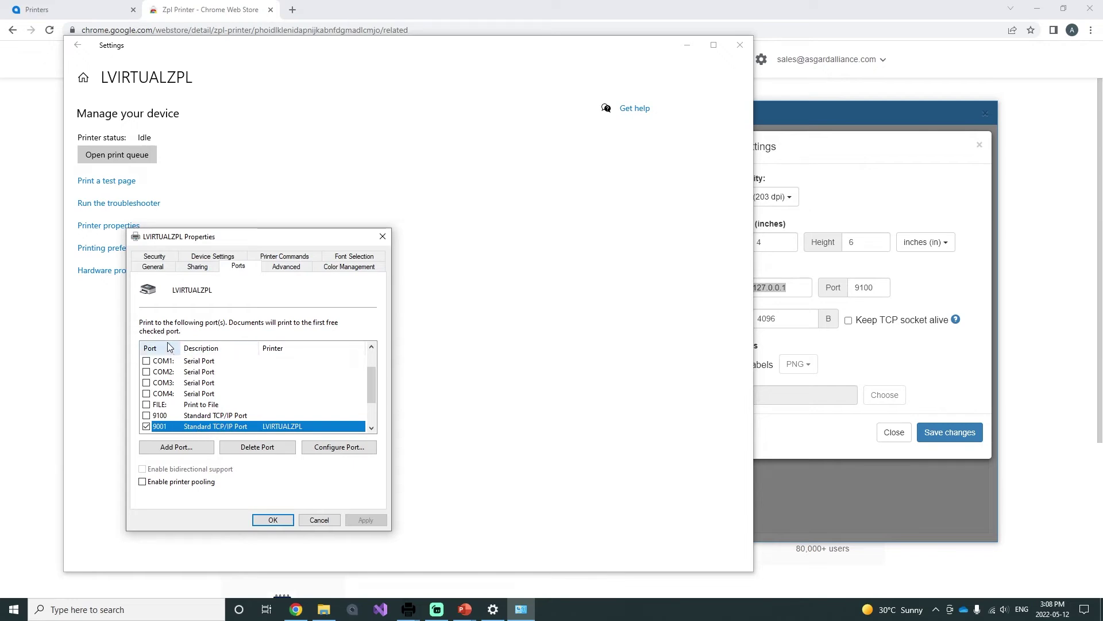
click(284, 268)
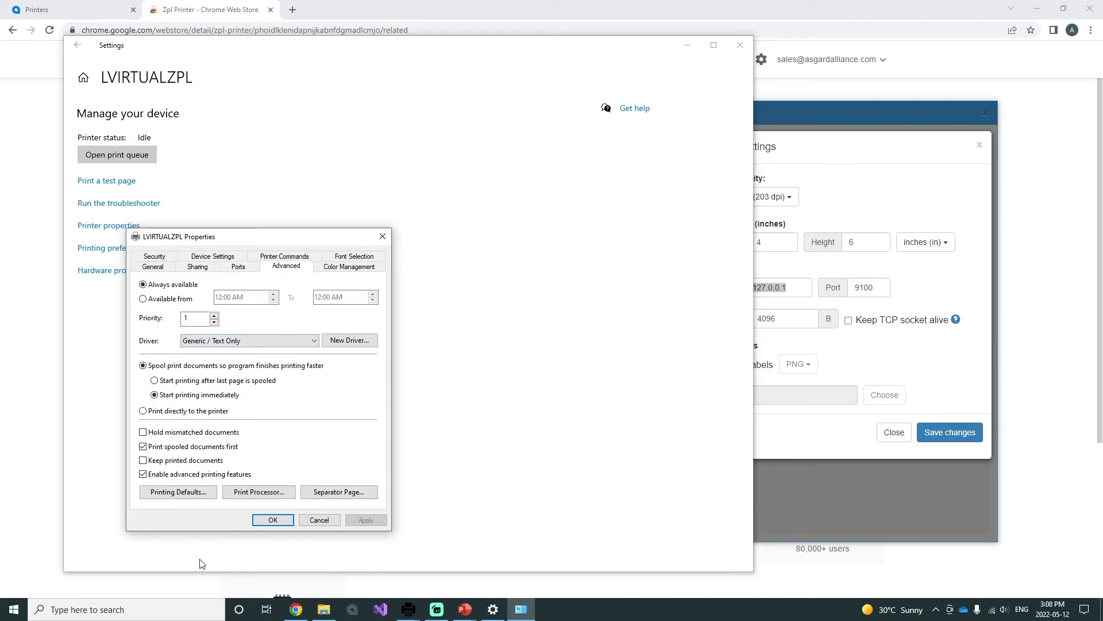
click(273, 522)
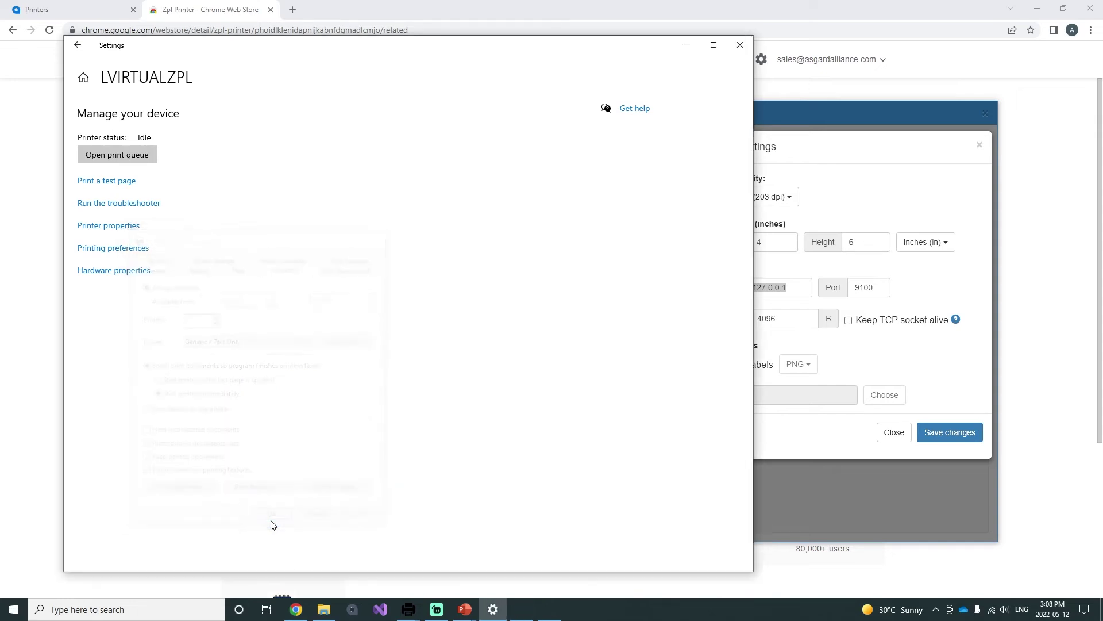
- Return to Chrome and show Acumatica's Printers list with VIRTUALZPL and ZEBRARAW
click(33, 176)
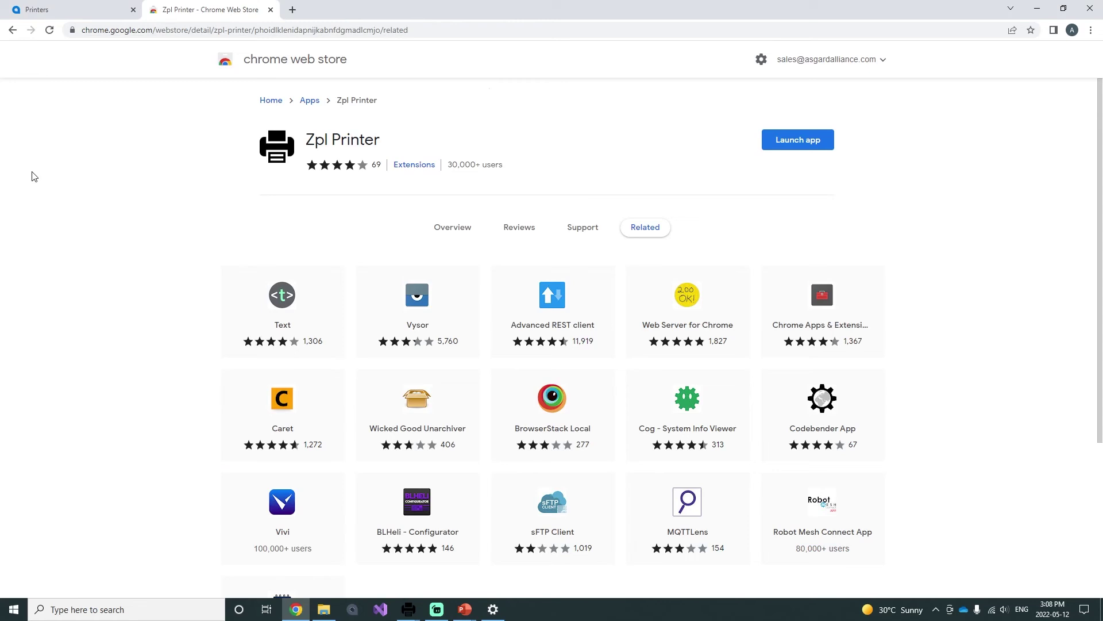
click(67, 6)
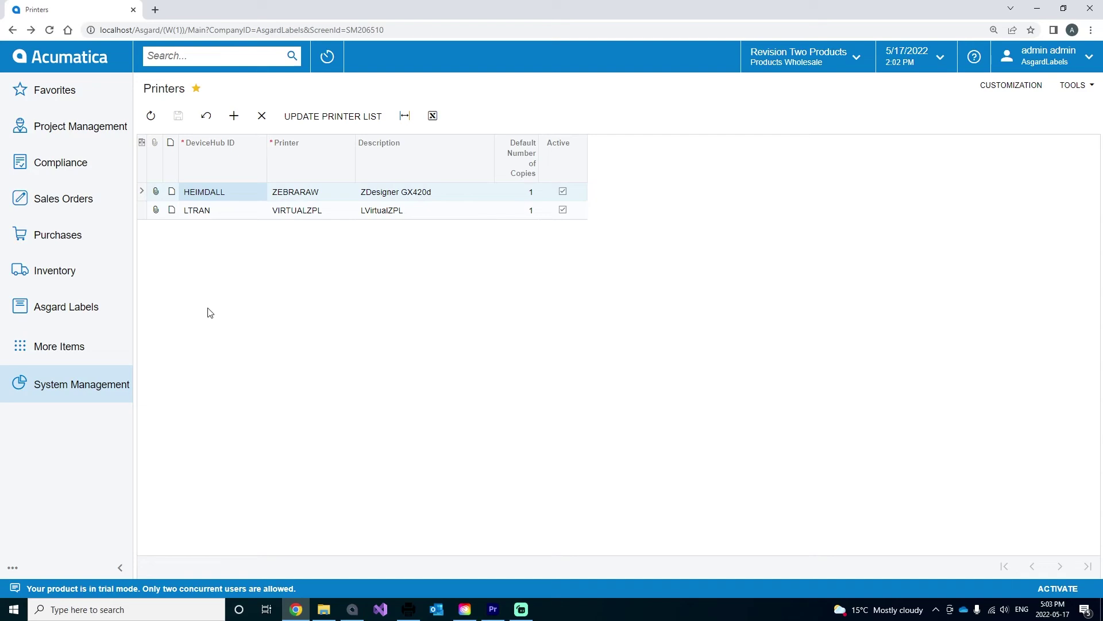
- Print the Std Address Label for shipment 003796 and view it in Zpl Printer
click(91, 206)
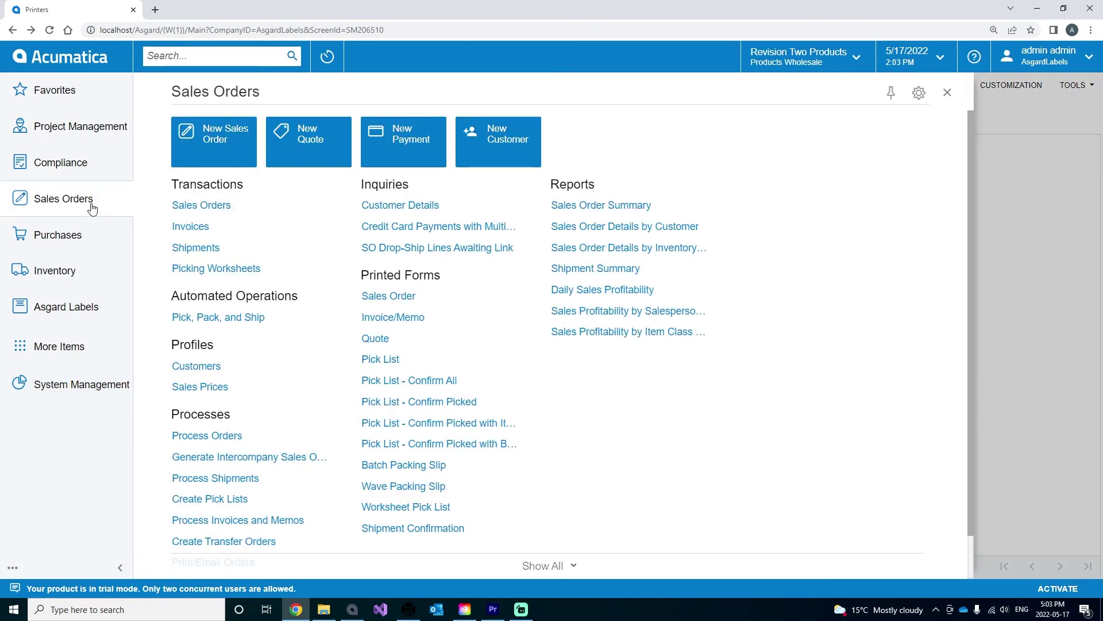
click(206, 252)
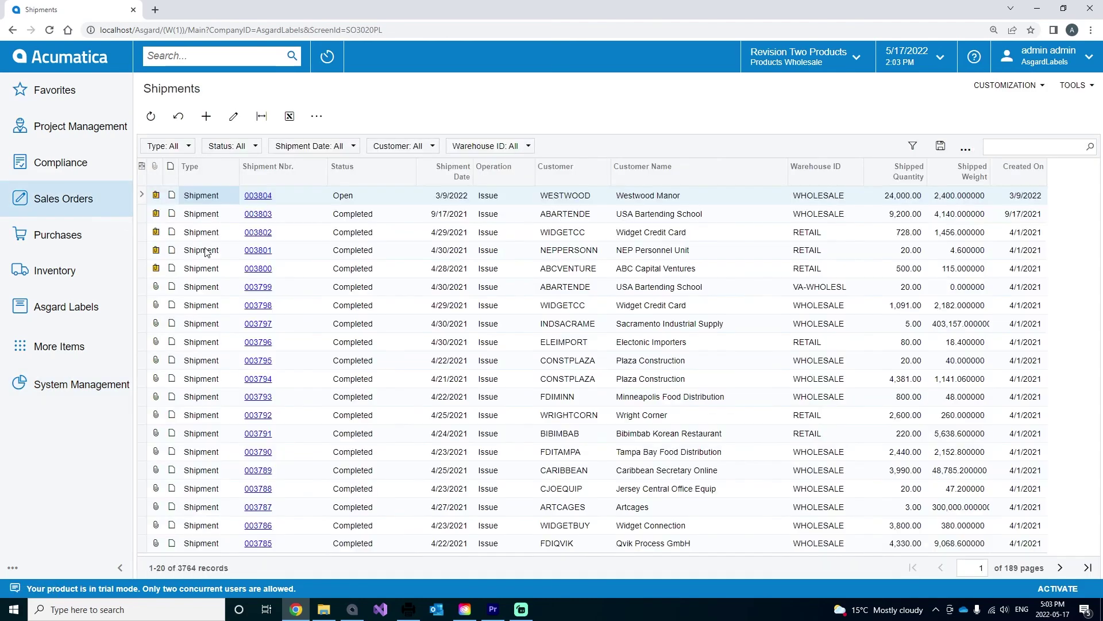
click(254, 343)
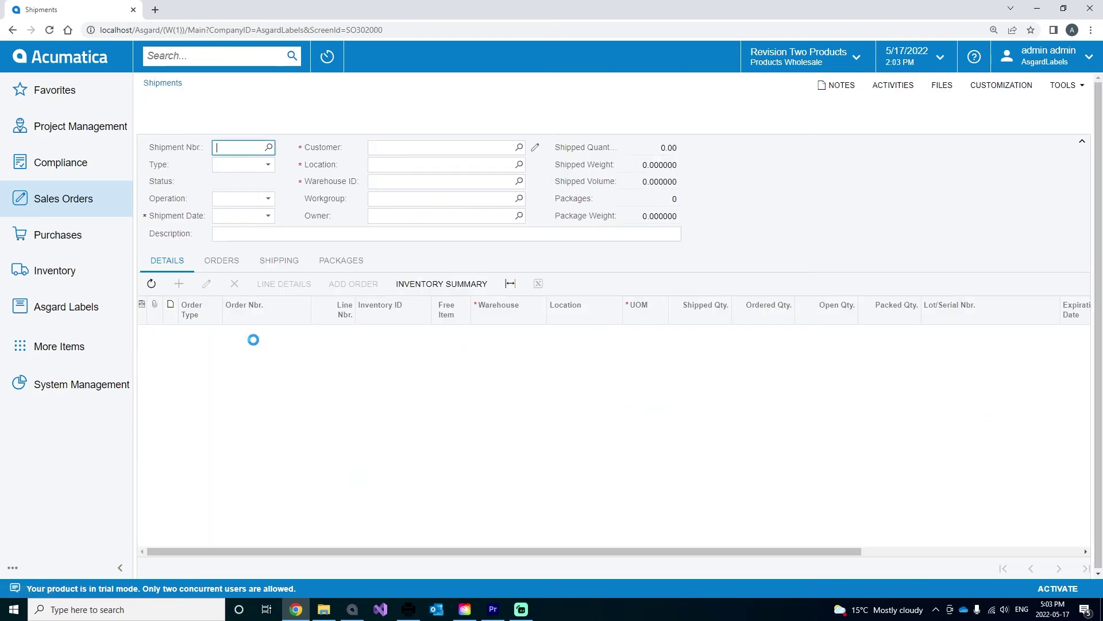
click(431, 120)
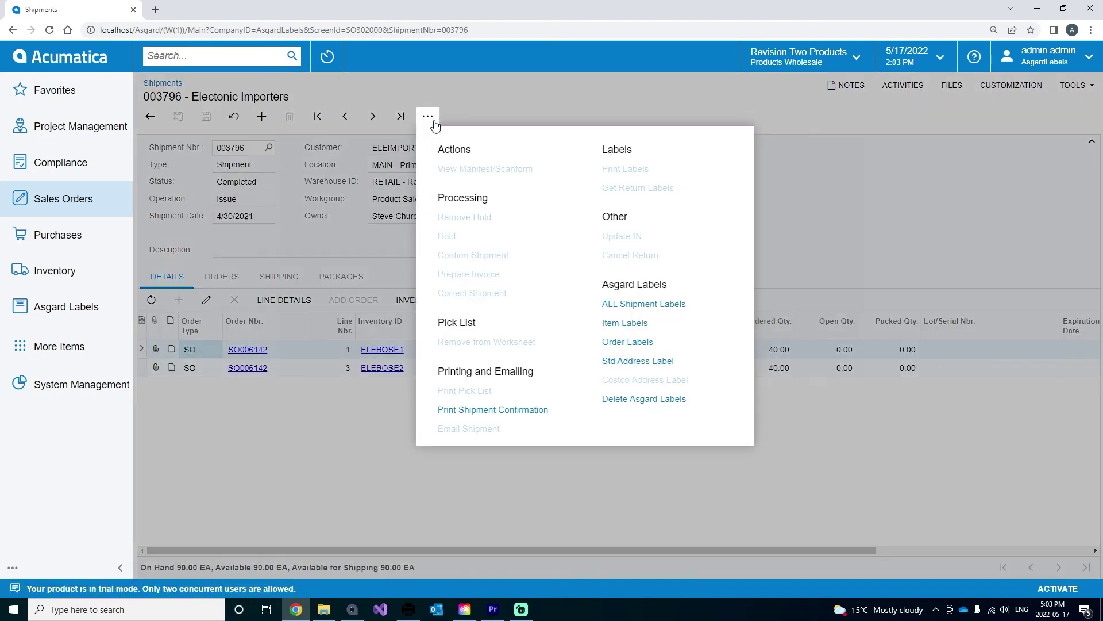
click(629, 363)
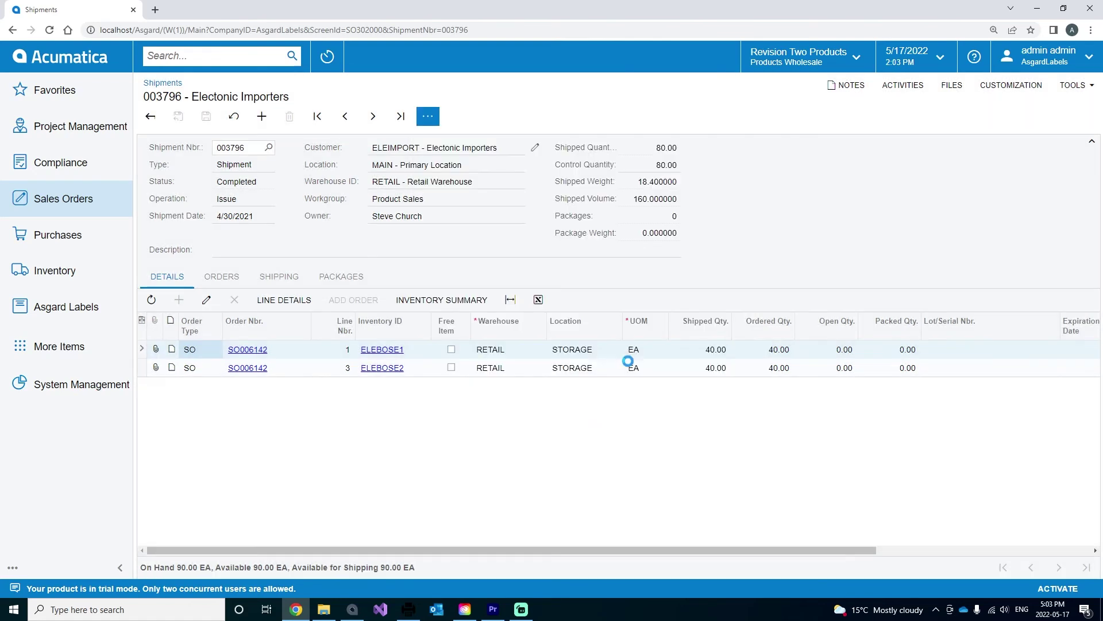
click(415, 612)
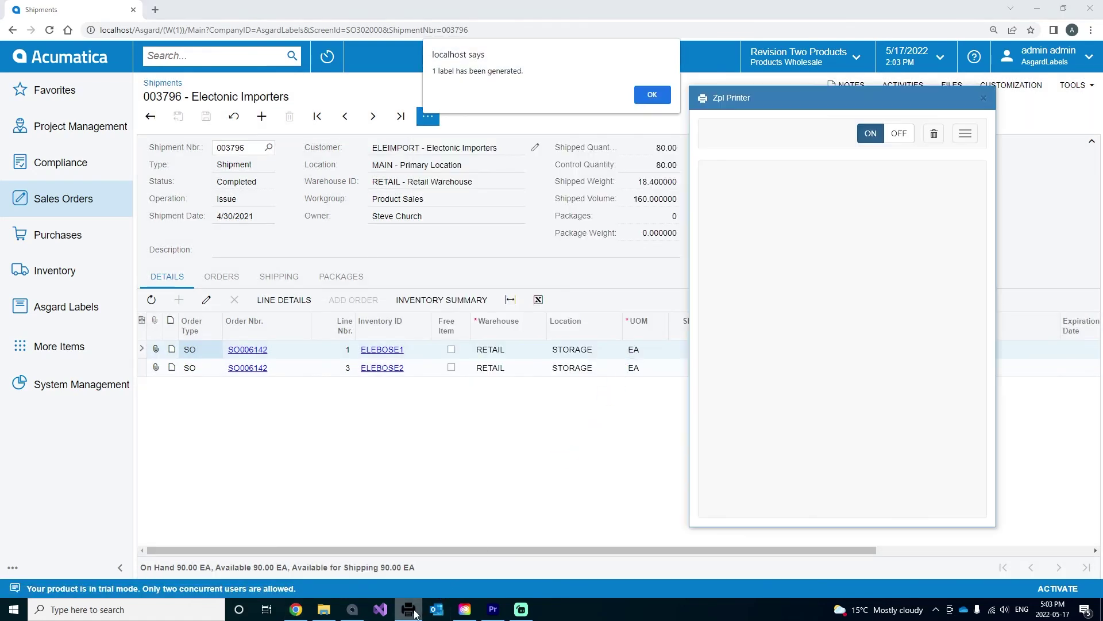